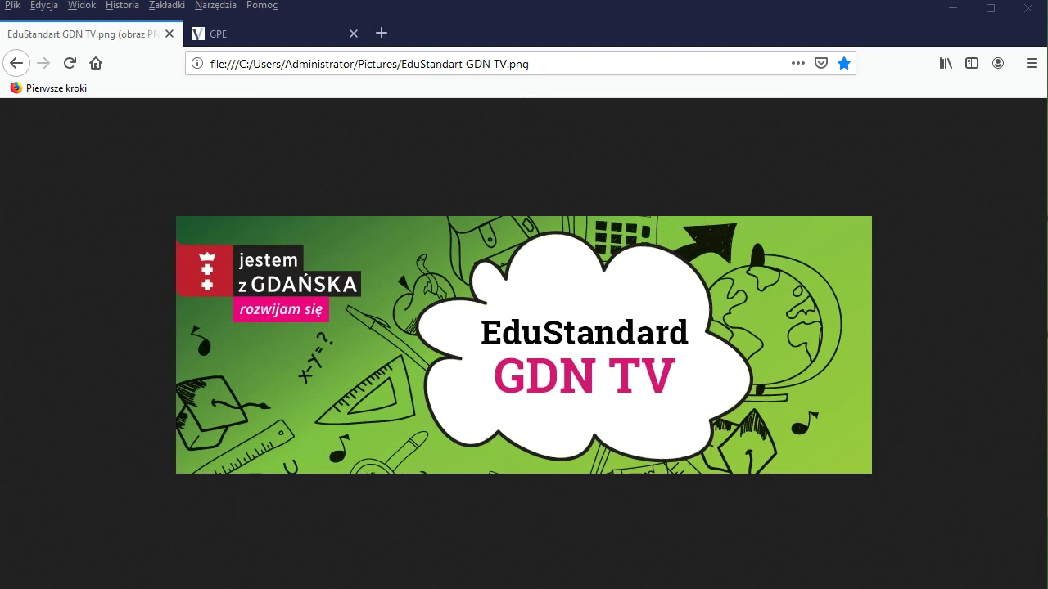
# Switch to Microsoft Teams and start creating a new team of the class type (Zajęcia)
pyautogui.click(951, 10)
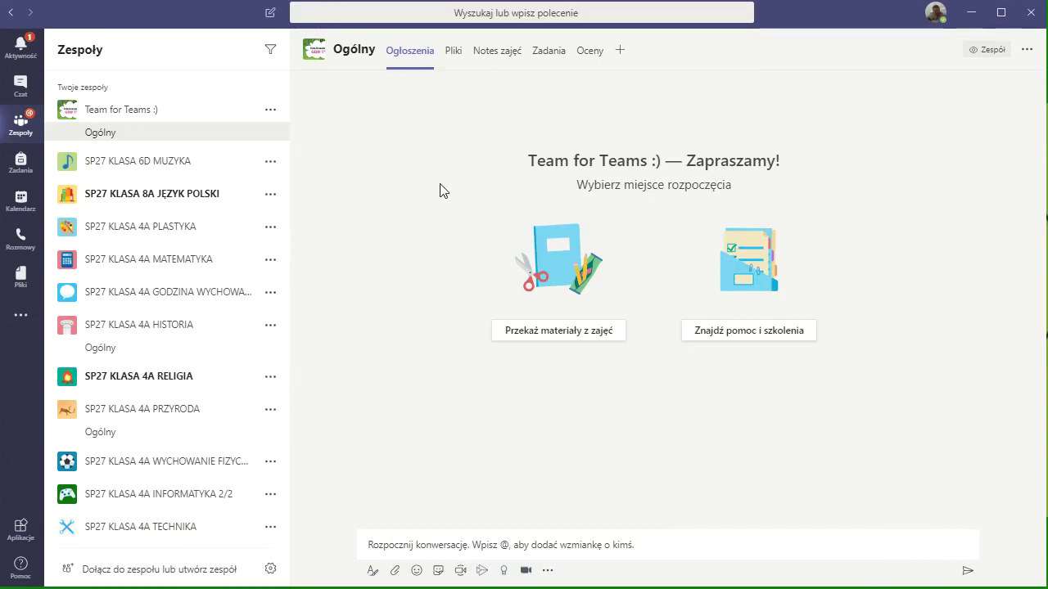
pyautogui.press('F4')
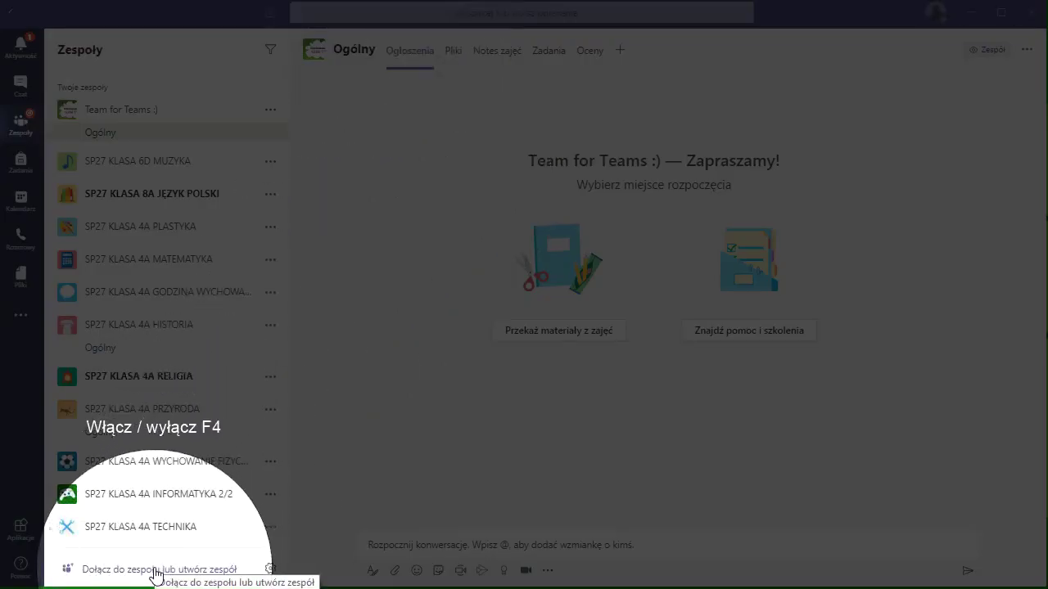
pyautogui.click(221, 576)
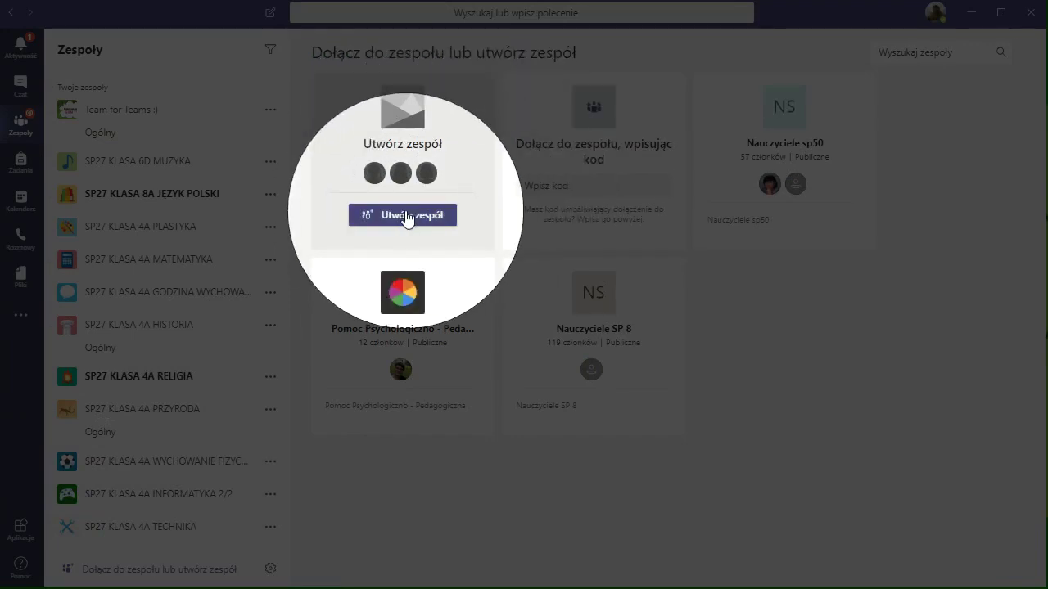
pyautogui.click(406, 215)
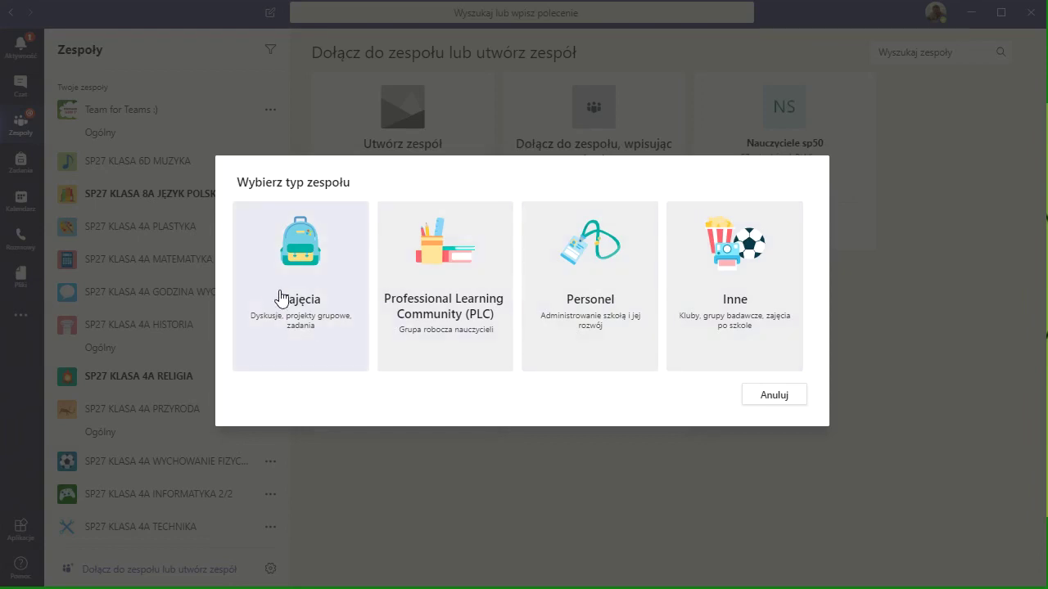
pyautogui.press('F4')
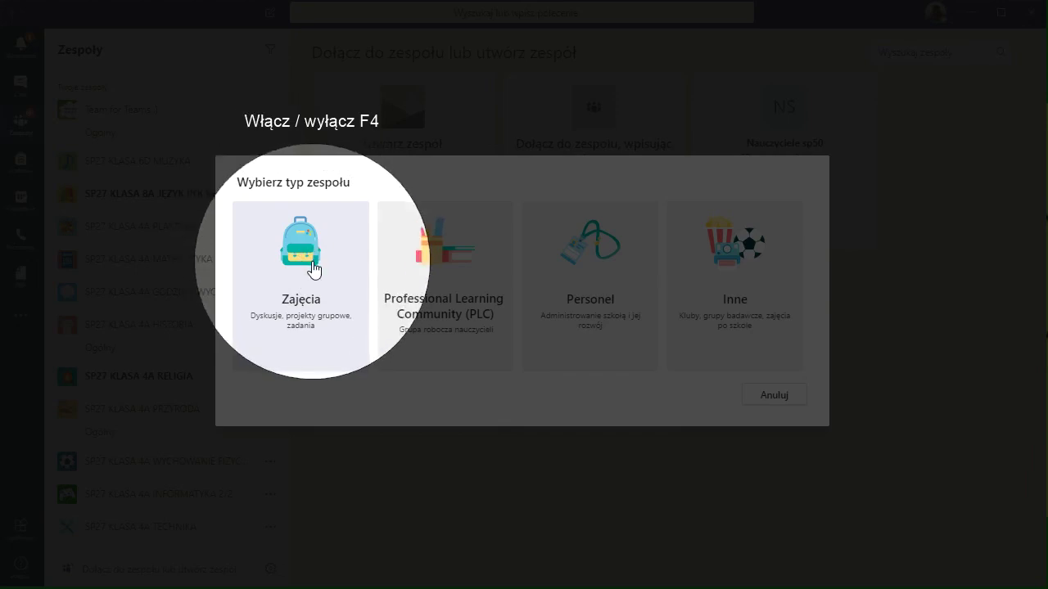
pyautogui.click(313, 270)
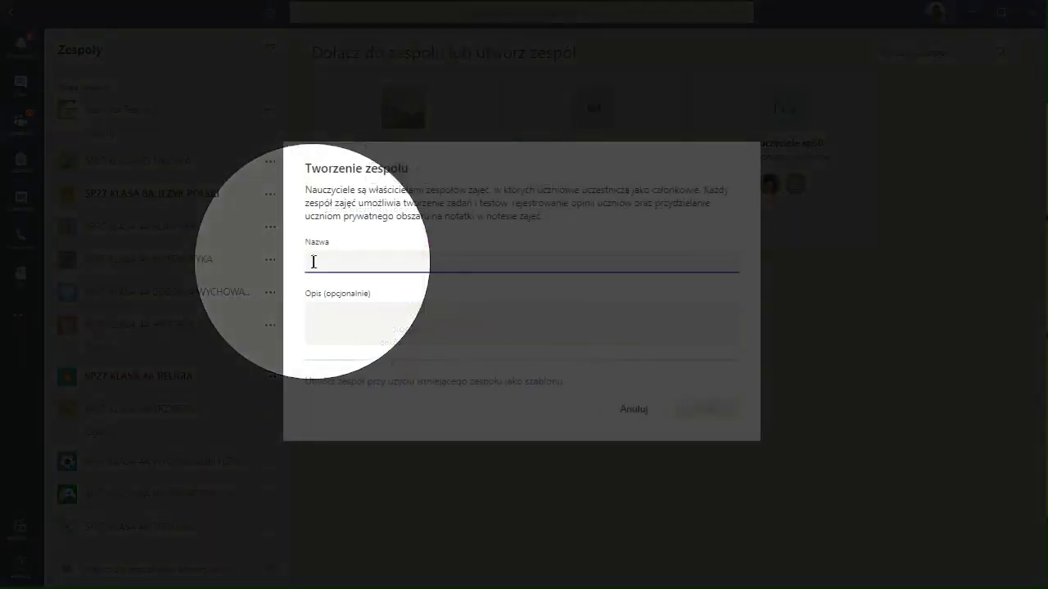
pyautogui.press('F4')
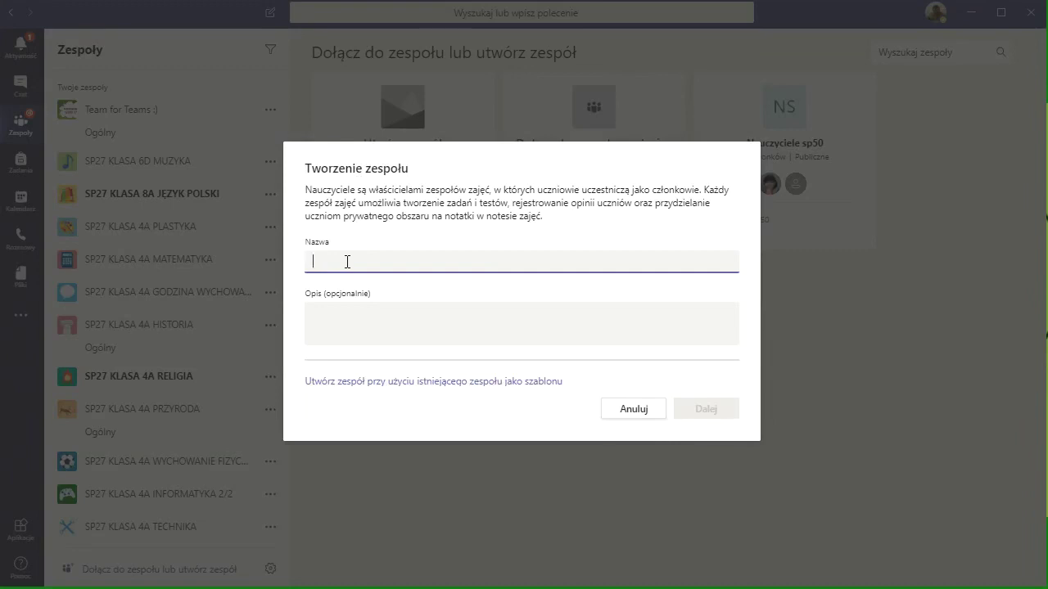
# Name the new class team "SP qwe" and create it, leaving the description empty
pyautogui.write('SP')
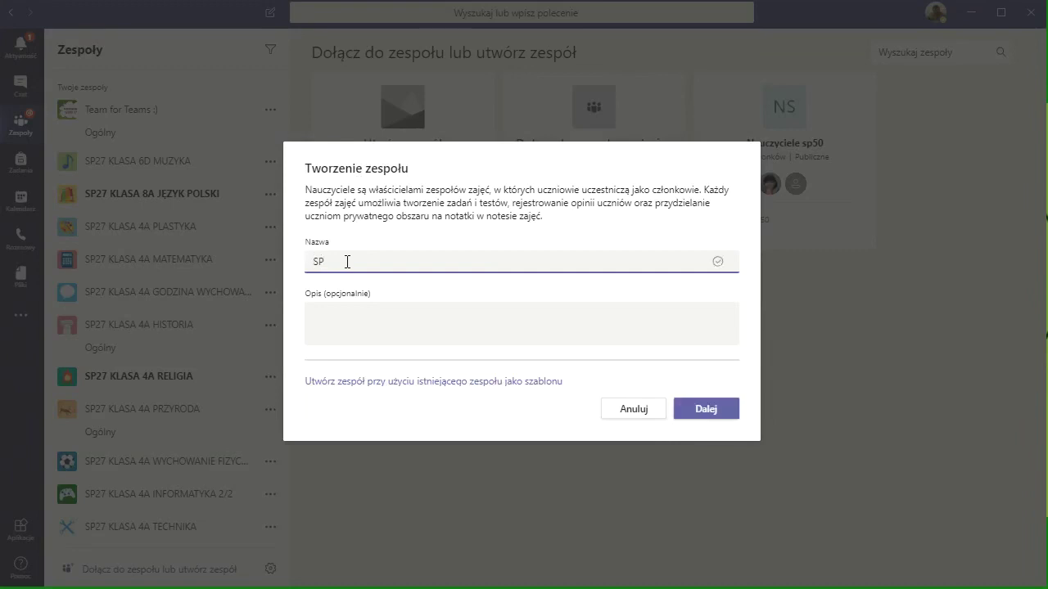
pyautogui.write(' 1')
pyautogui.press('BackSpace')
pyautogui.write('qwe')
pyautogui.click(712, 414)
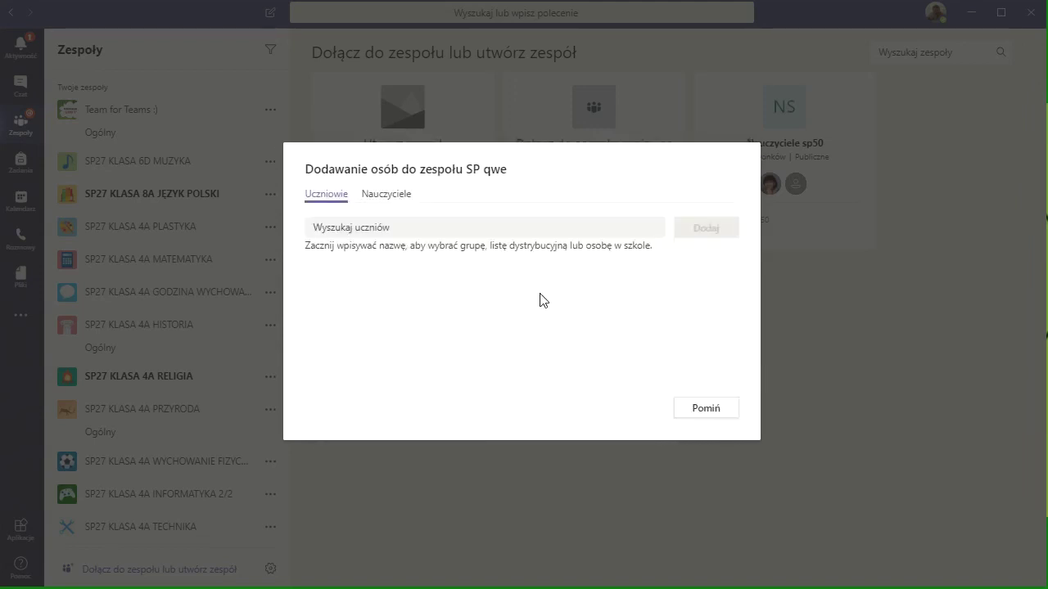
# Find a student by first name, add them to the SP qwe team as a student, and finish adding people
pyautogui.click(462, 228)
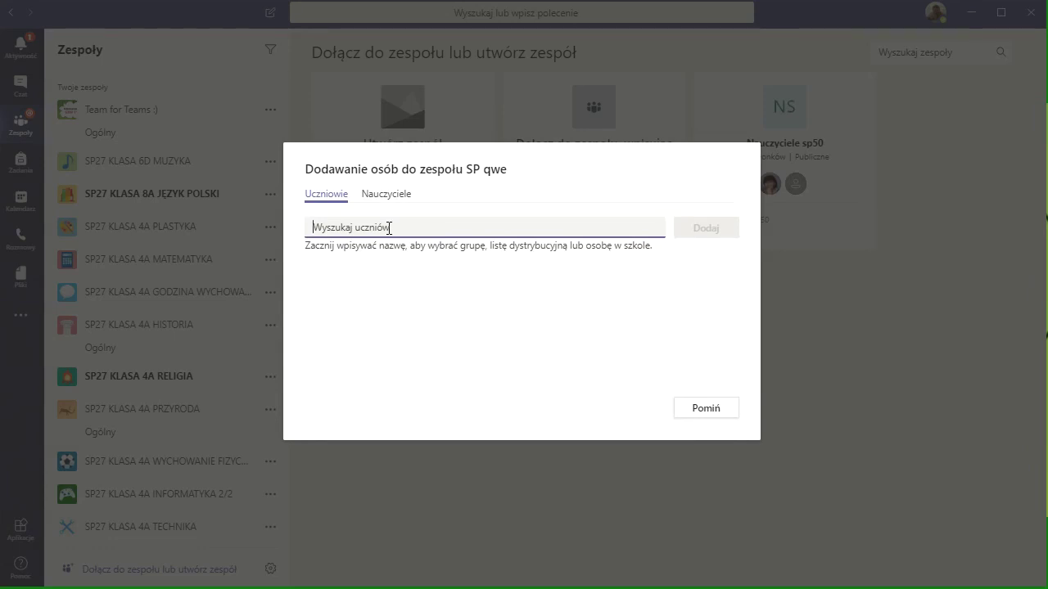
pyautogui.write('faustyn')
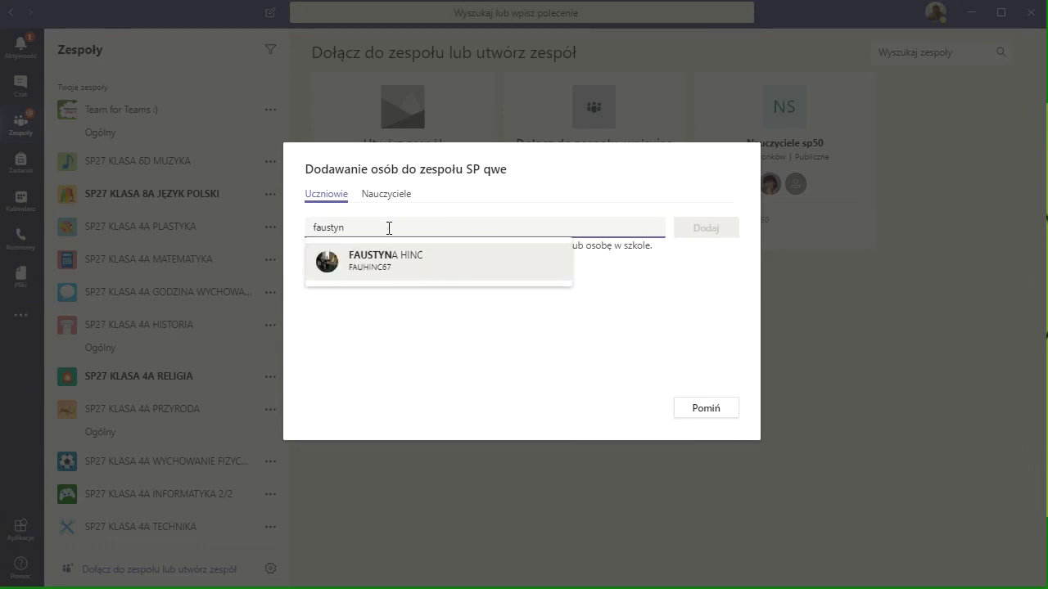
pyautogui.click(435, 260)
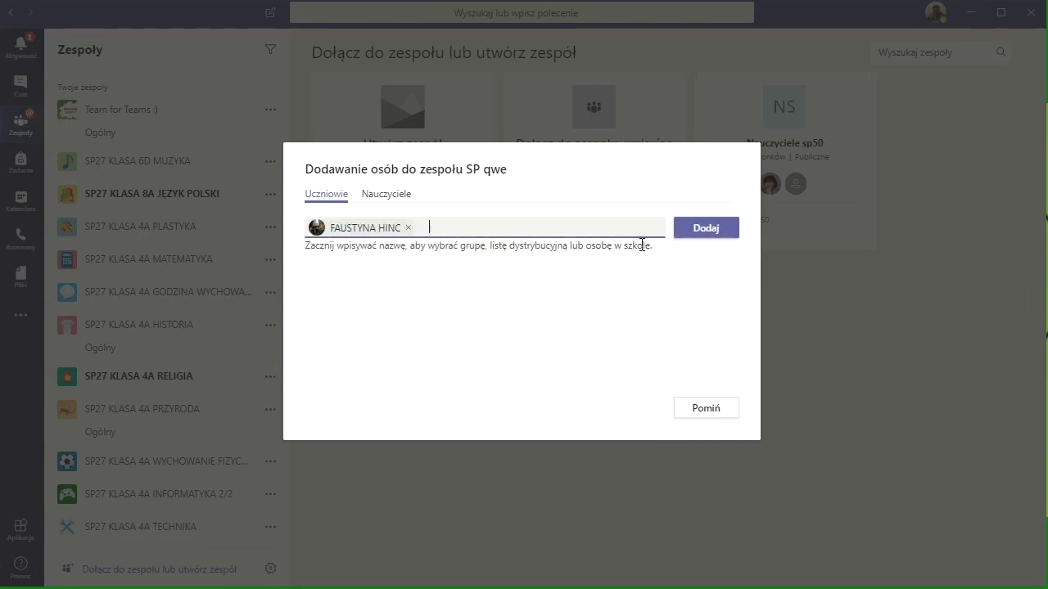
pyautogui.click(396, 201)
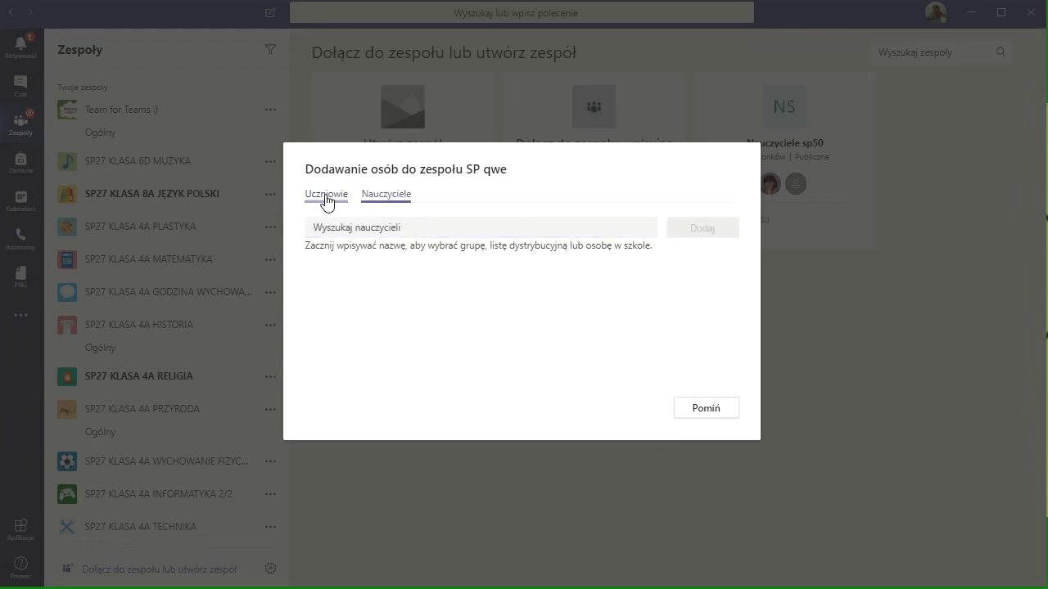
pyautogui.click(327, 200)
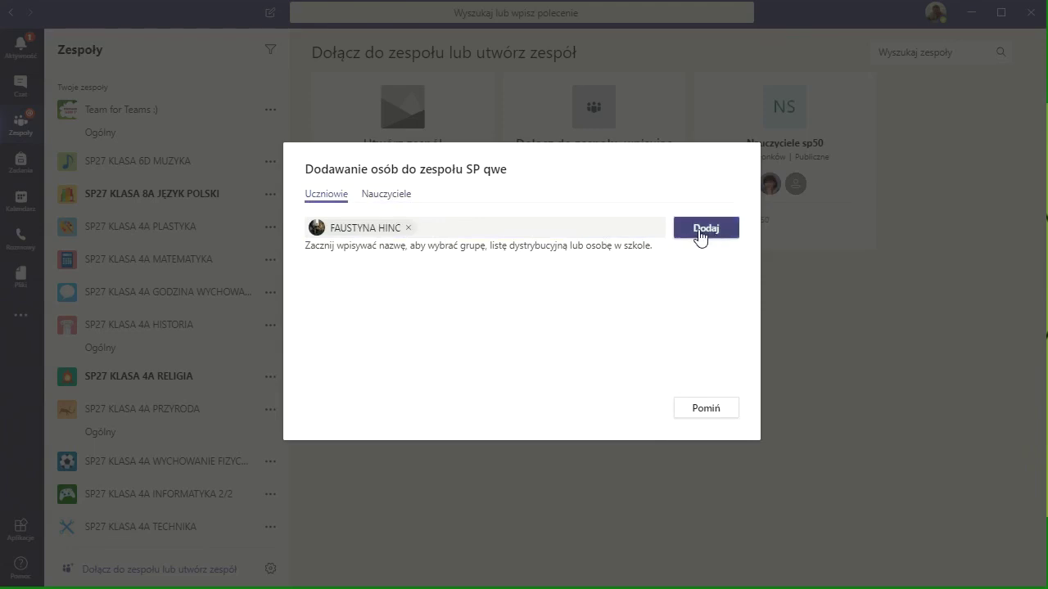
pyautogui.click(699, 233)
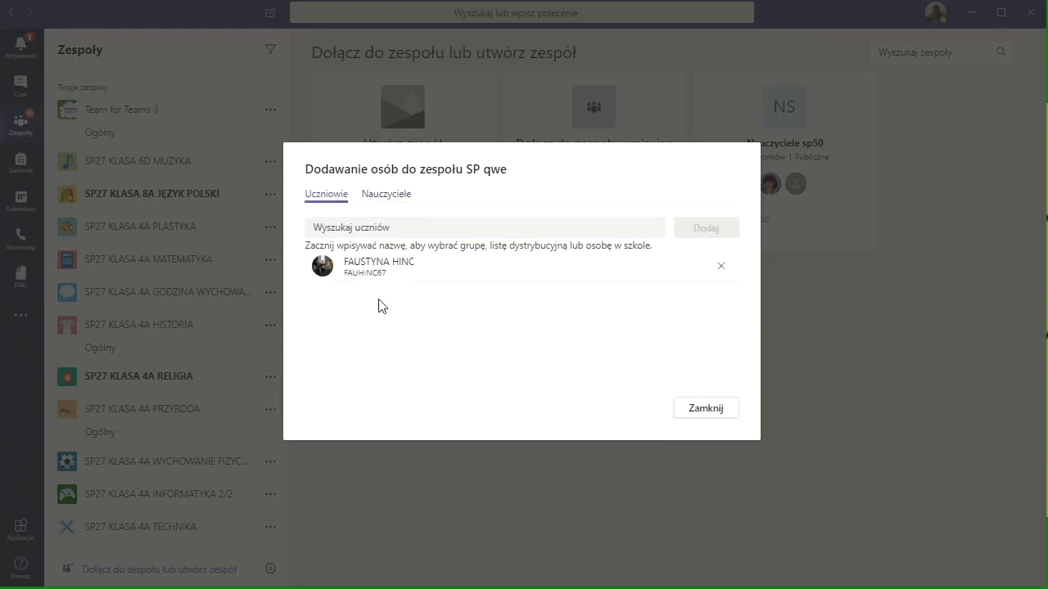
pyautogui.click(706, 411)
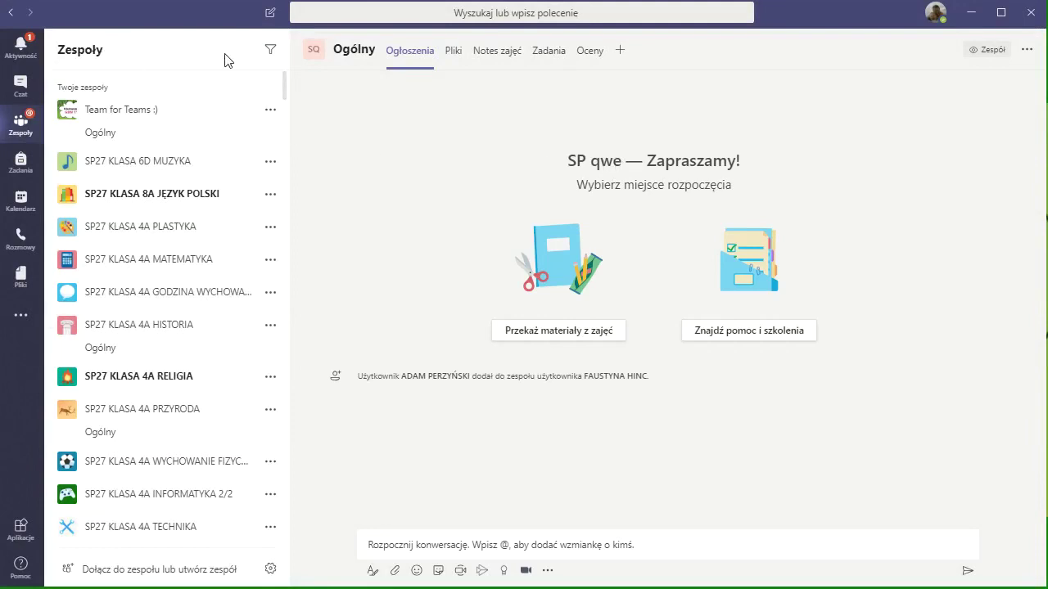
# Filter the teams list by "sp qwe" and open that team's management page
pyautogui.click(269, 54)
pyautogui.write('s')
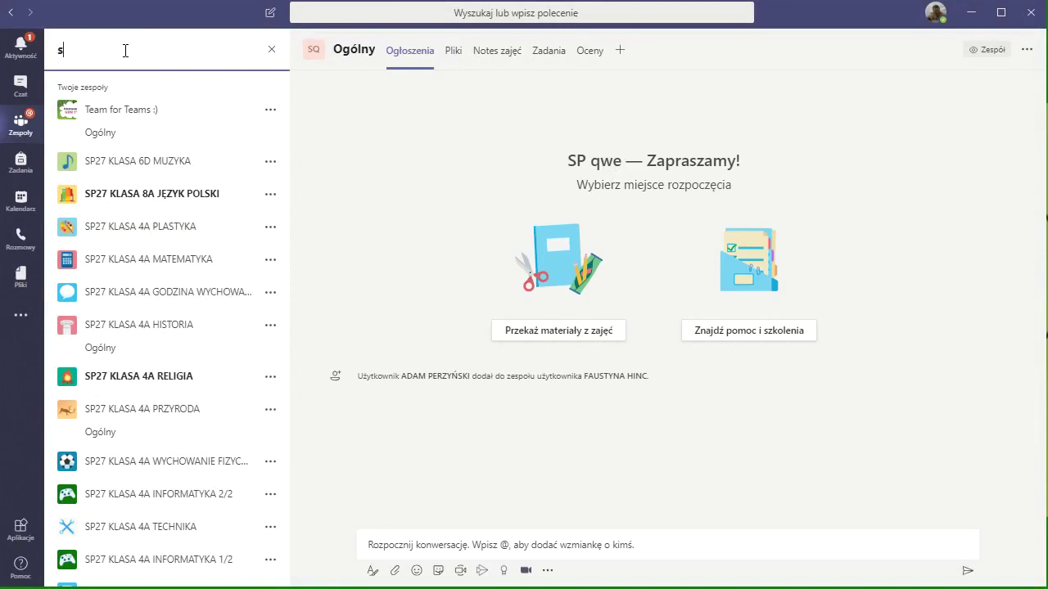
pyautogui.write('p qwe')
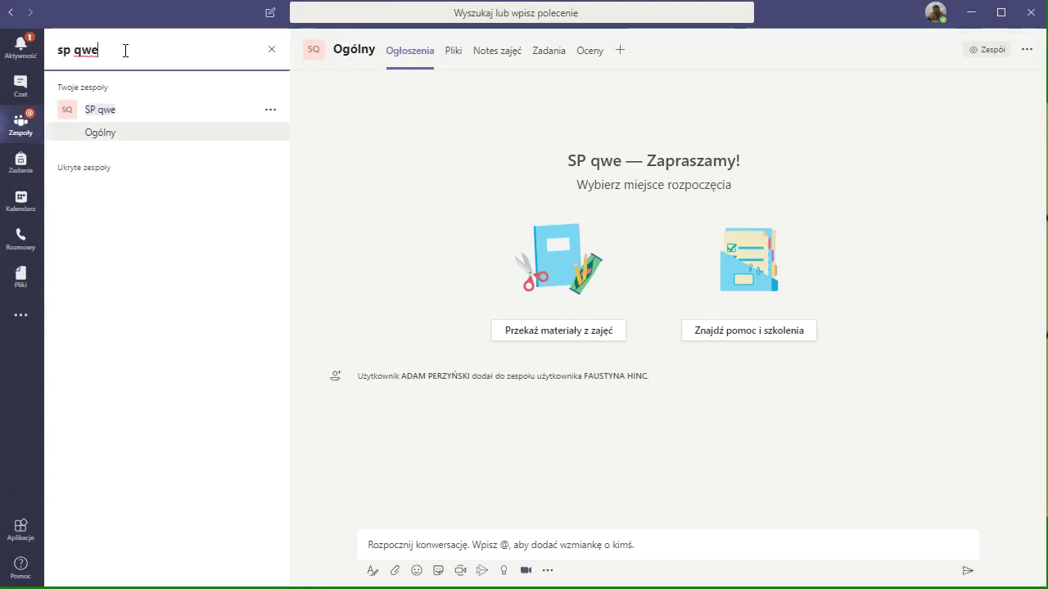
pyautogui.click(111, 116)
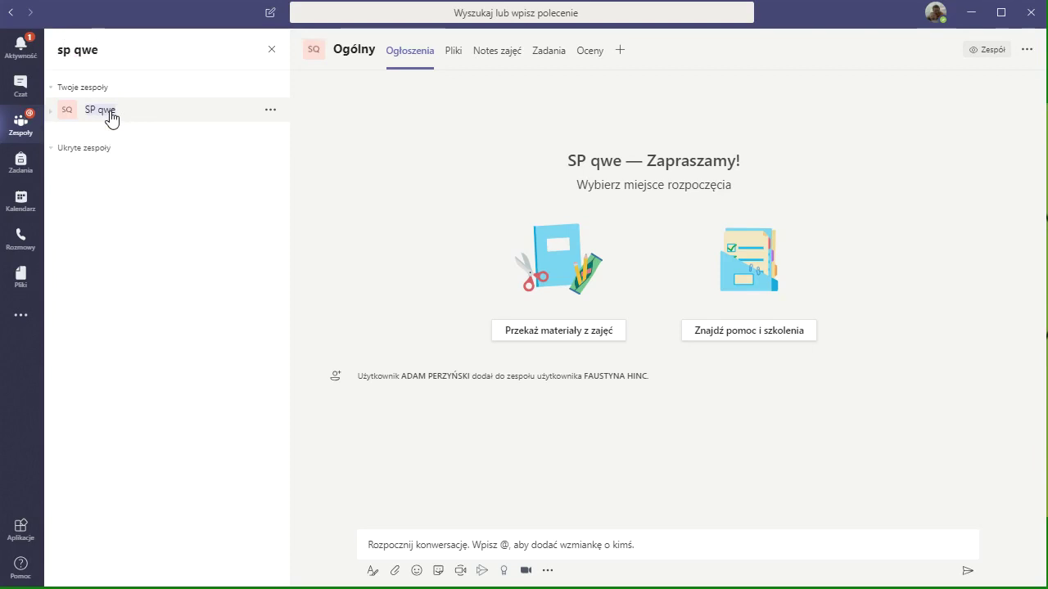
pyautogui.click(270, 110)
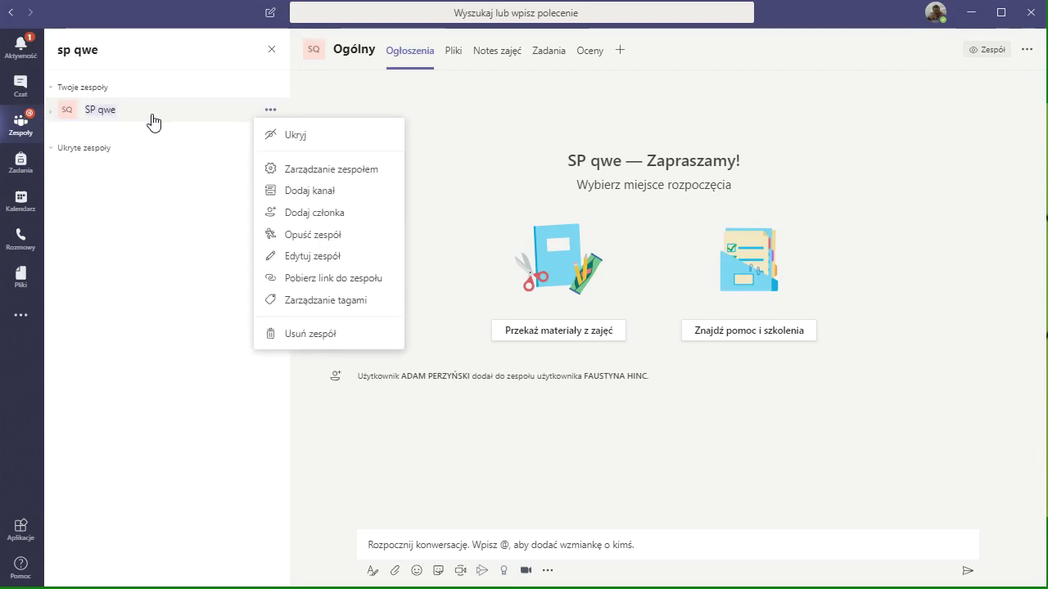
pyautogui.click(325, 170)
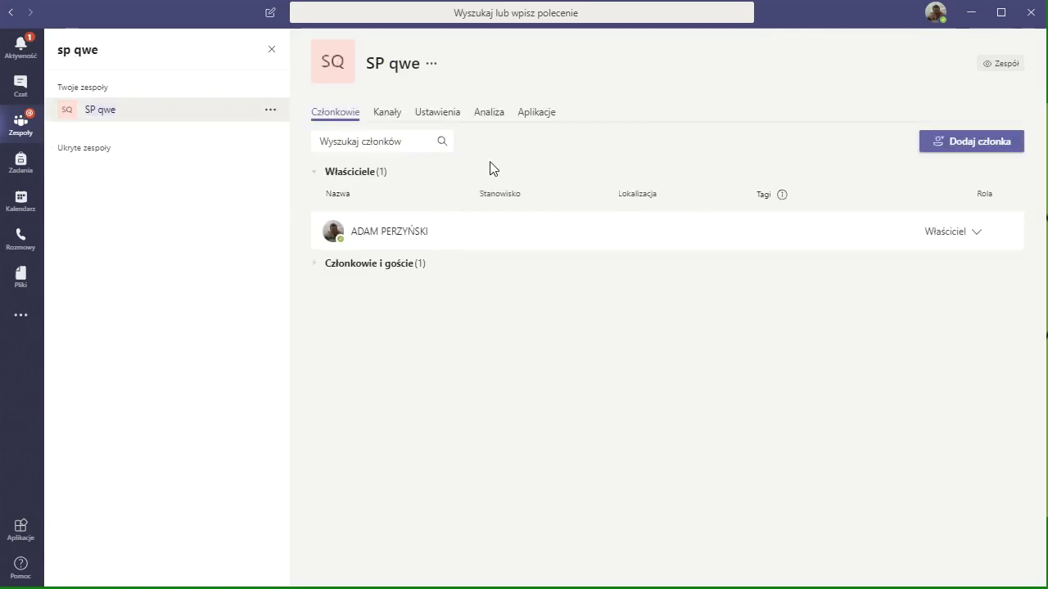
# Generate a team code in the SP qwe team's settings and copy the code to the clipboard
pyautogui.click(443, 118)
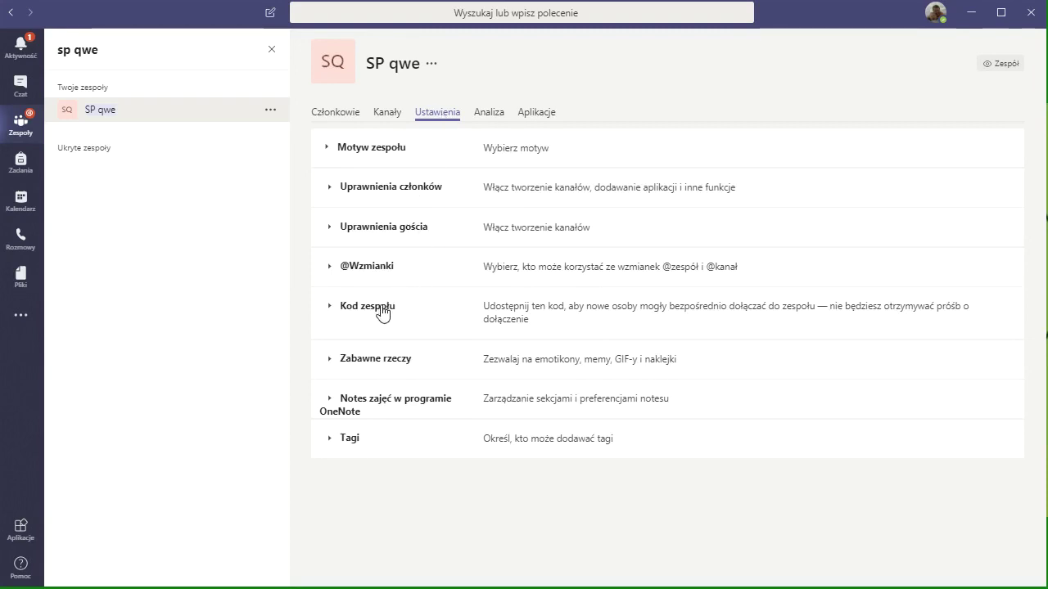
pyautogui.press('F4')
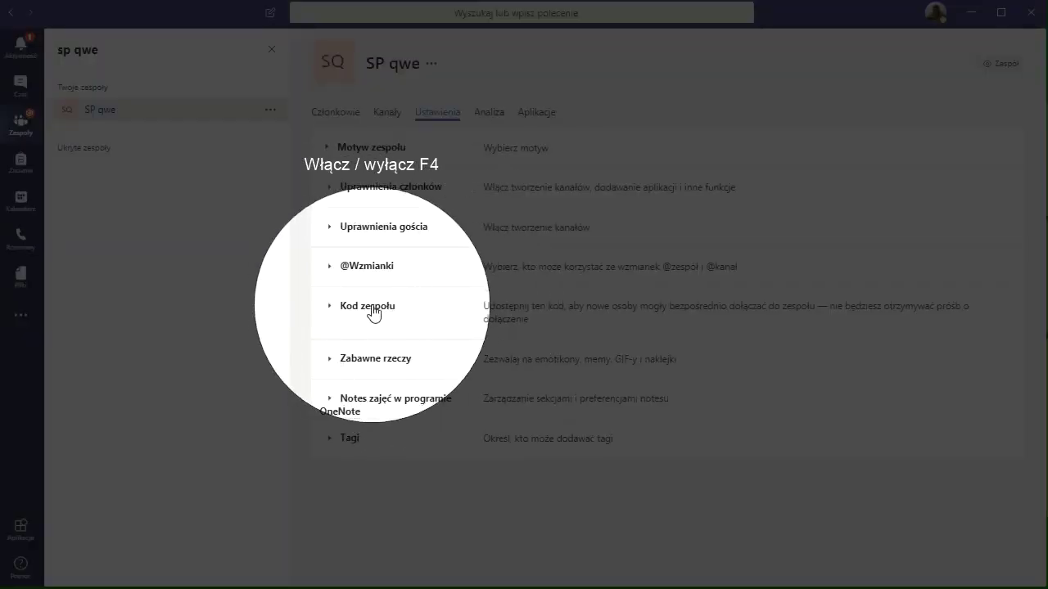
pyautogui.click(386, 313)
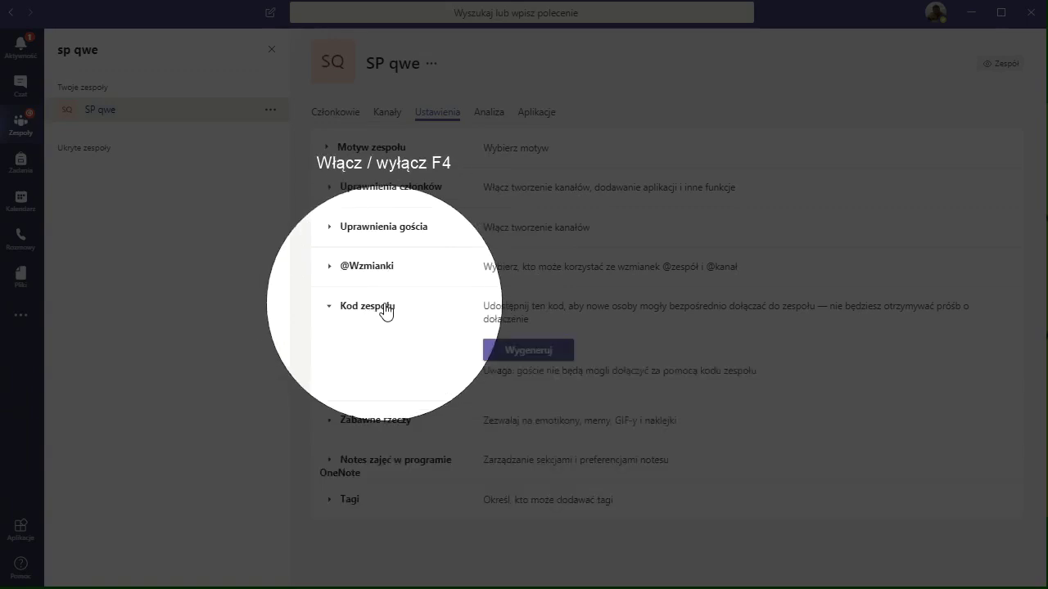
pyautogui.click(534, 354)
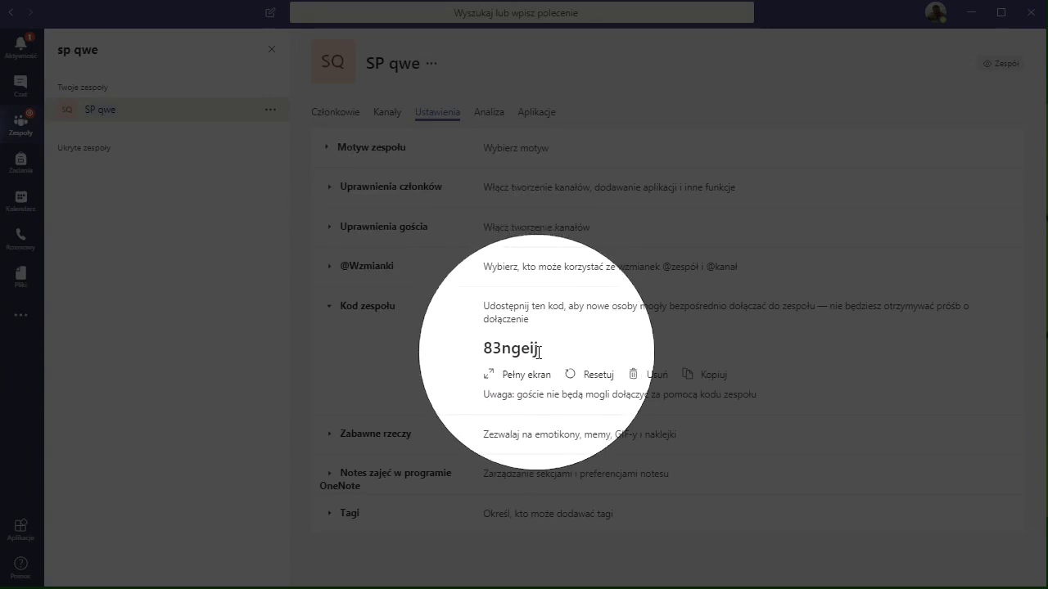
pyautogui.moveTo(539, 352); pyautogui.dragTo(458, 352)
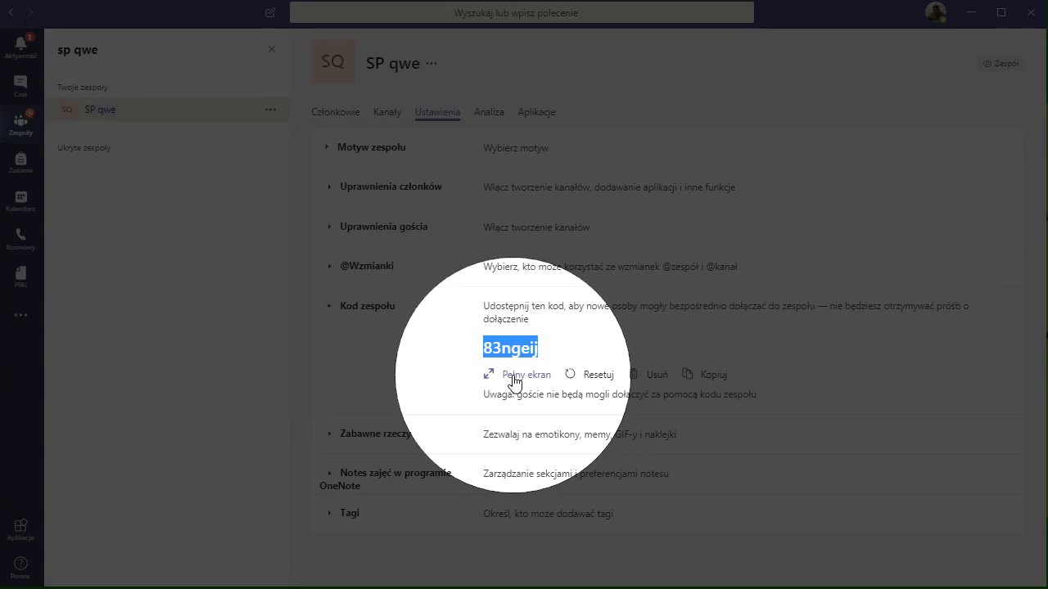
pyautogui.rightClick(502, 356)
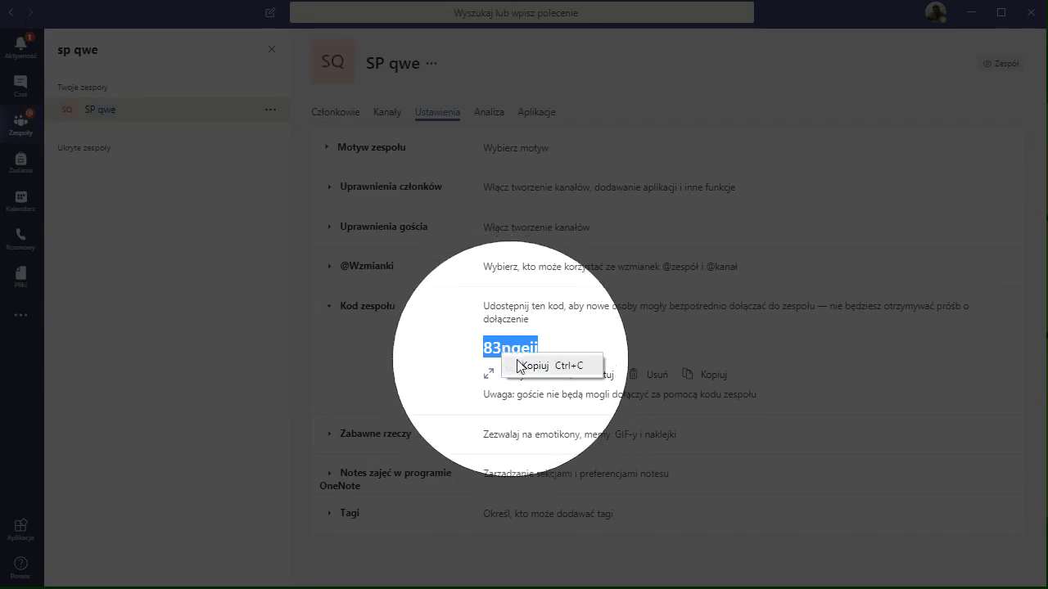
pyautogui.click(534, 367)
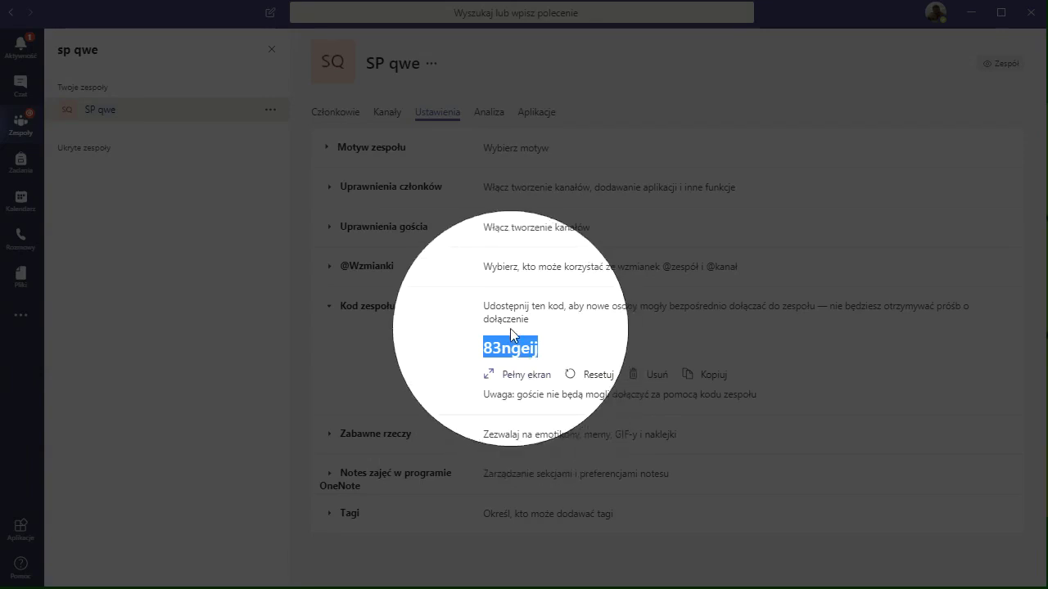